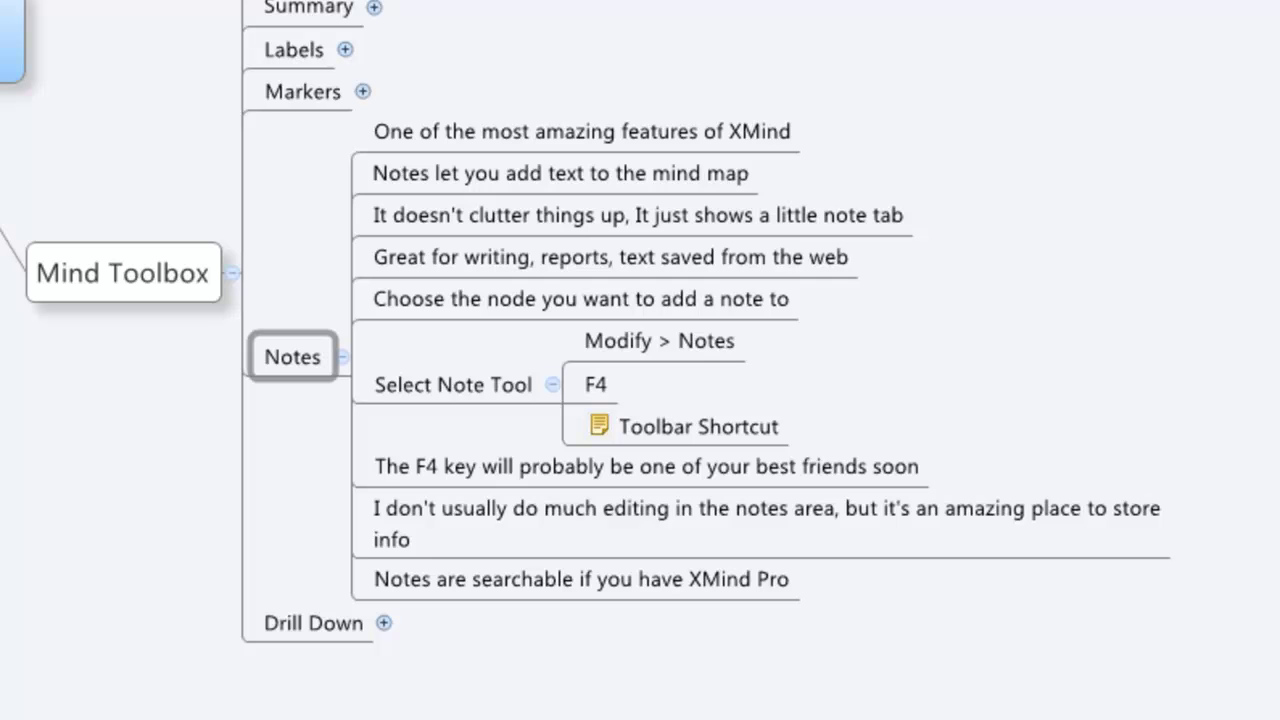
Read through the Notes tutorial topics, from the Notes topic down to the F4 and Modify > Notes topics
click(286, 380)
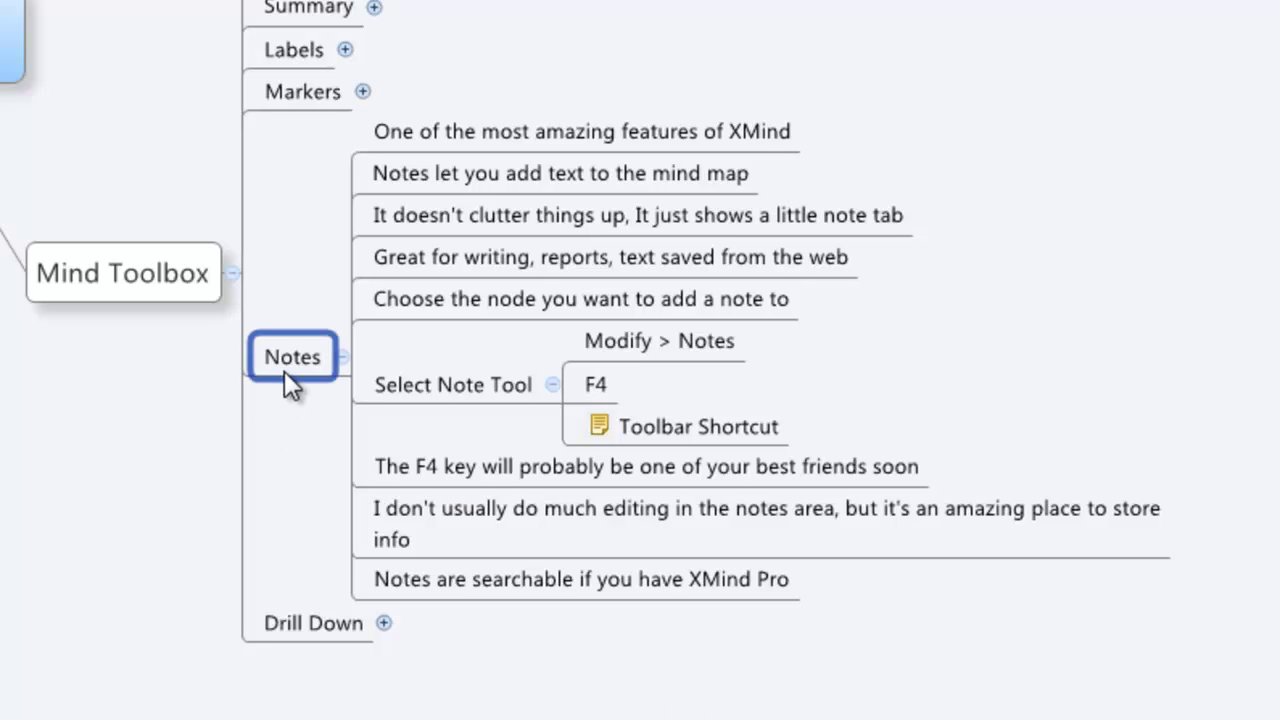
scroll(465, 255, up, 3)
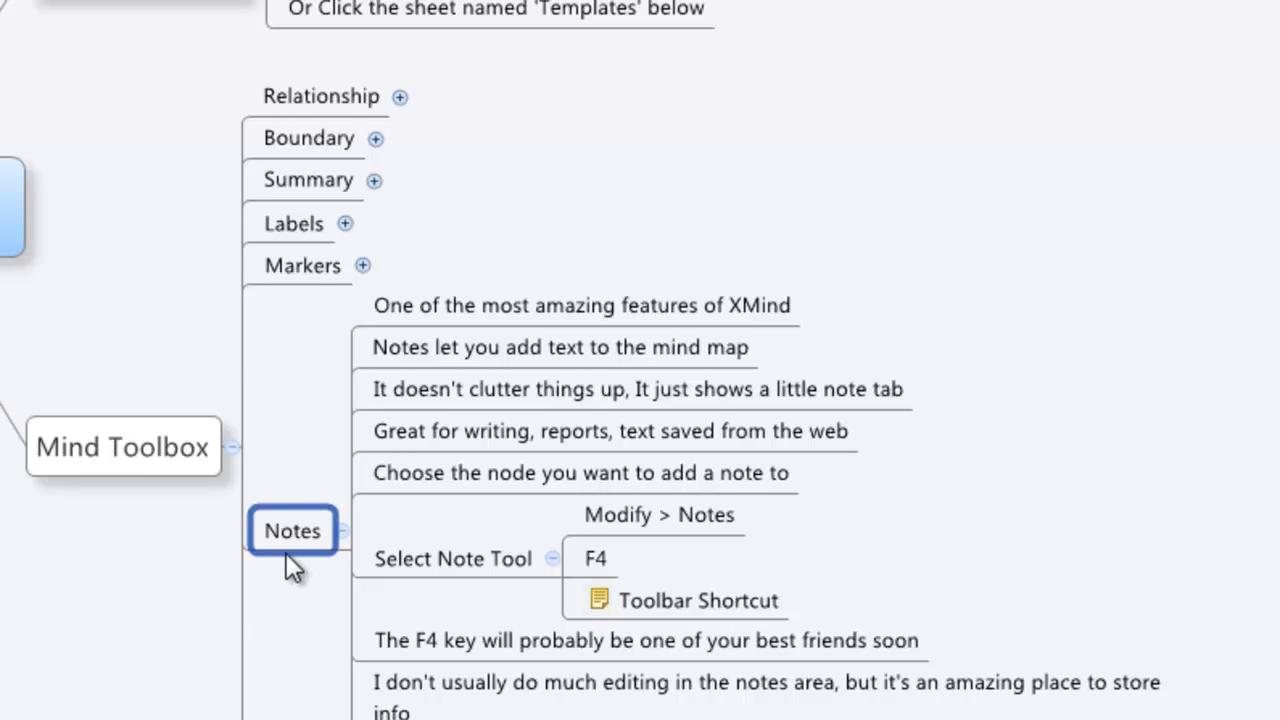
scroll(288, 545, down, 3)
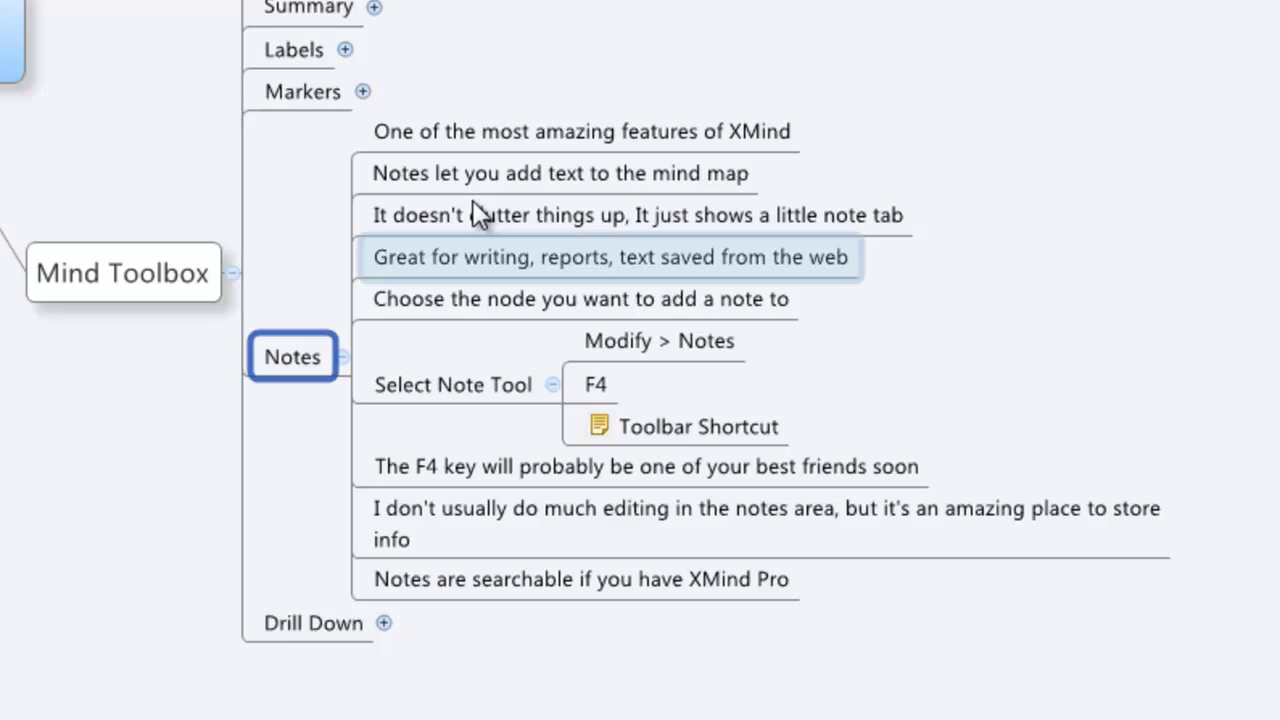
click(521, 125)
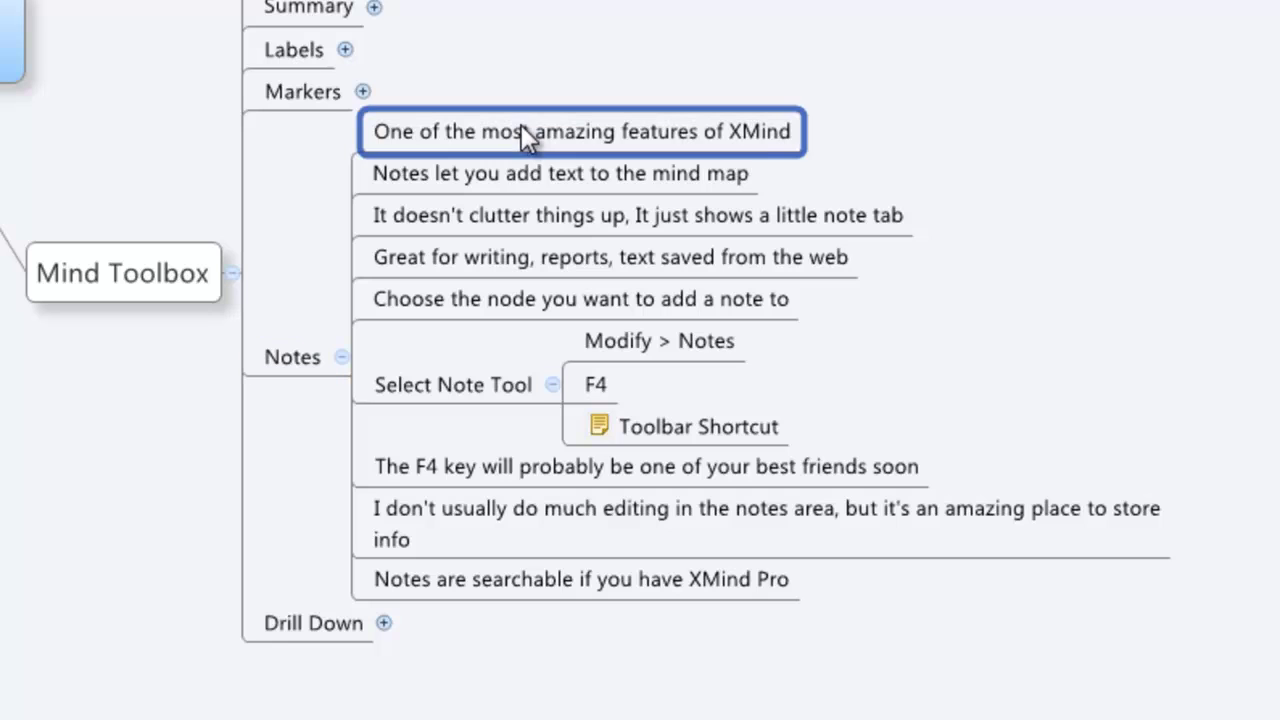
click(513, 179)
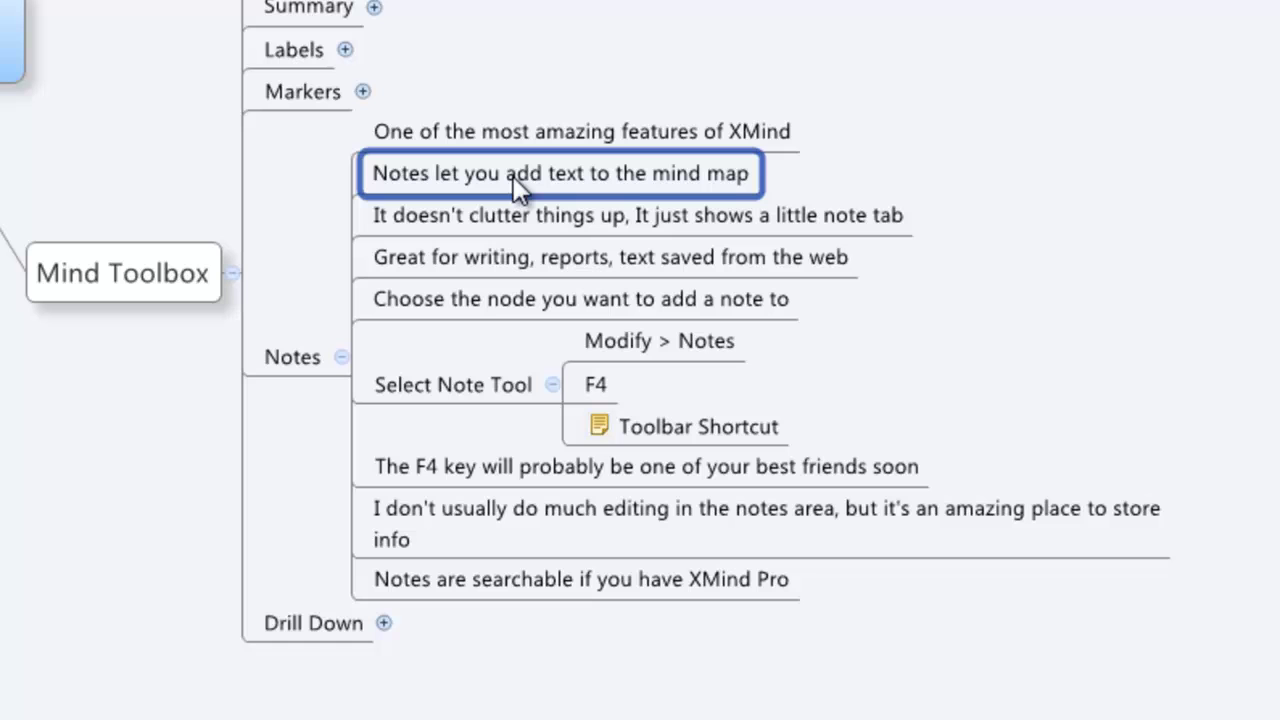
key(Down)
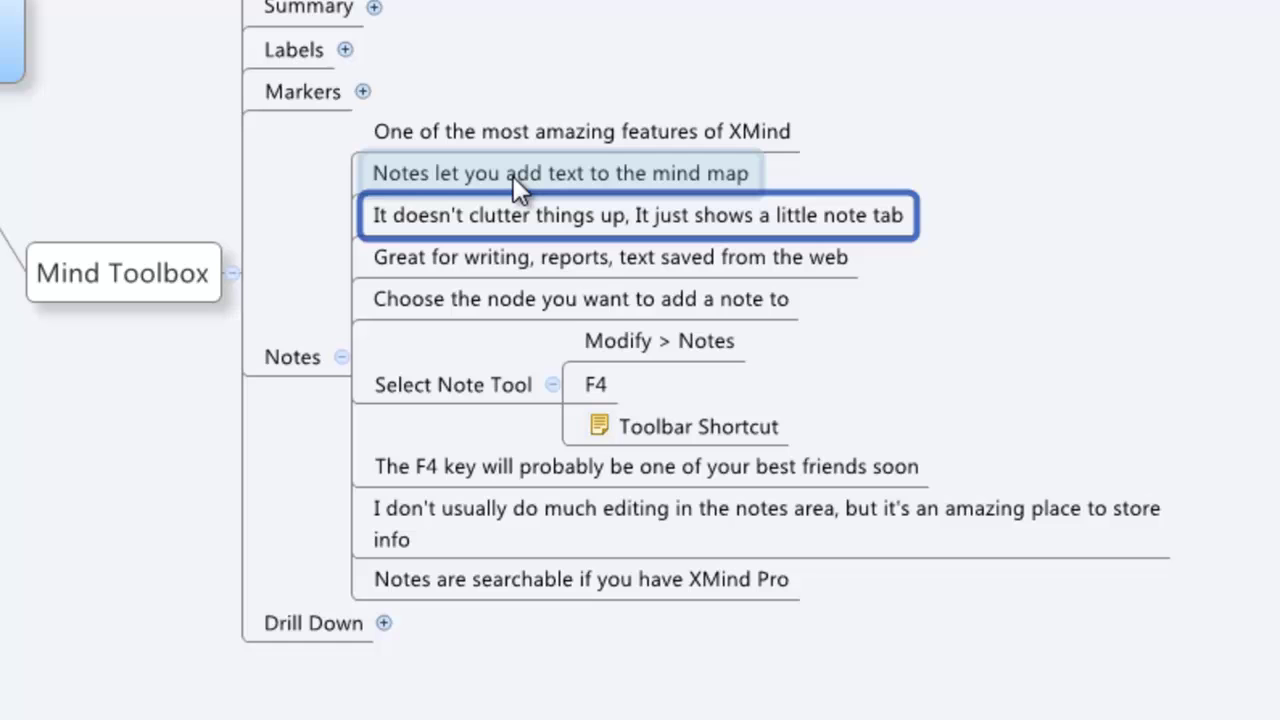
click(514, 255)
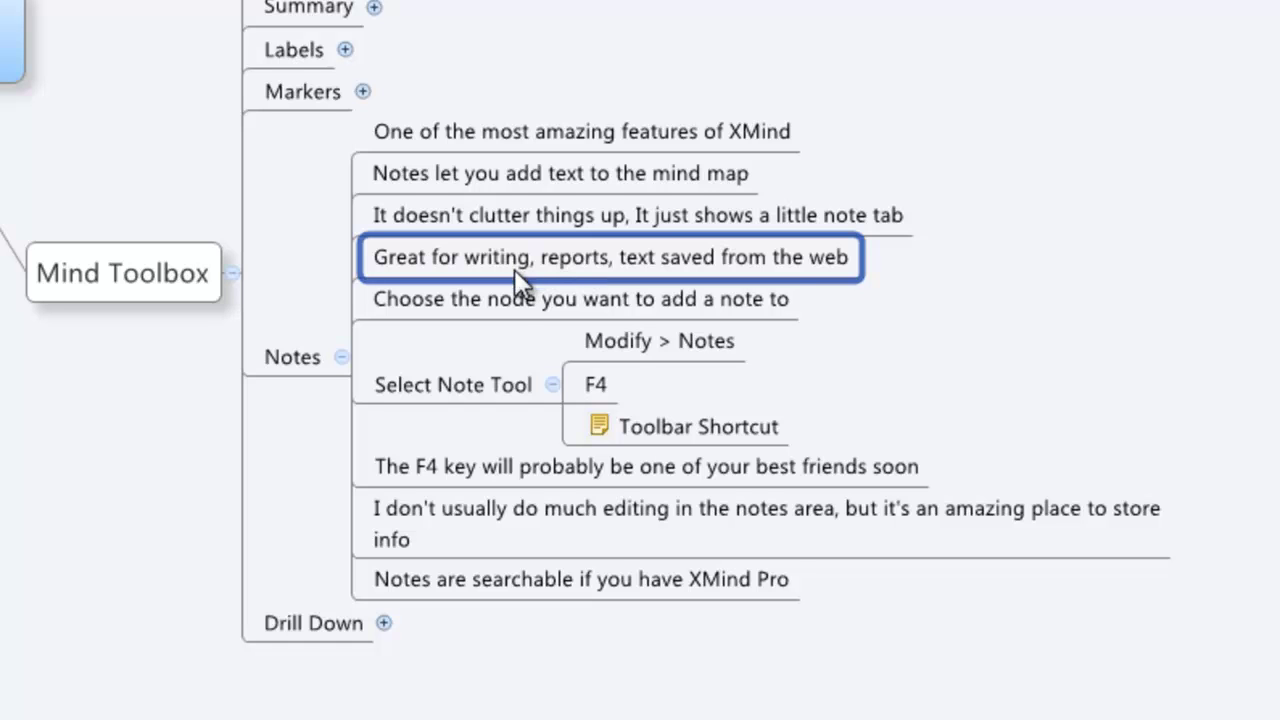
click(511, 305)
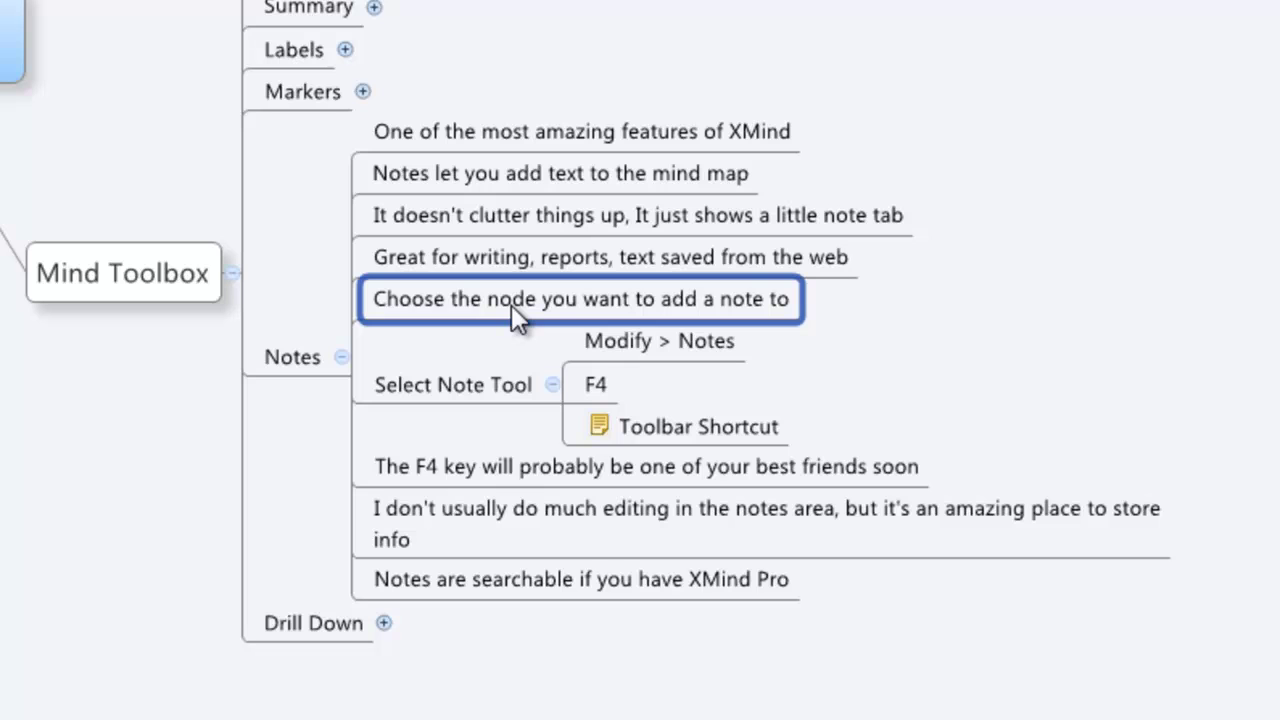
click(613, 385)
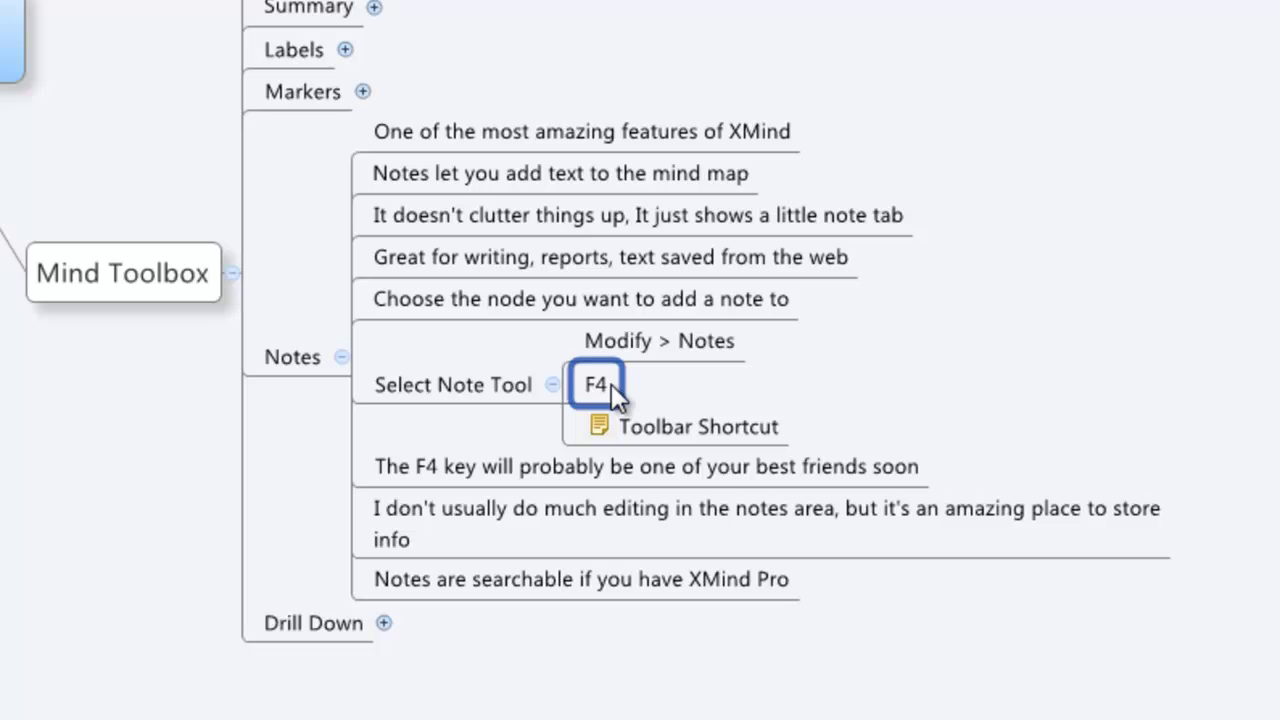
click(645, 348)
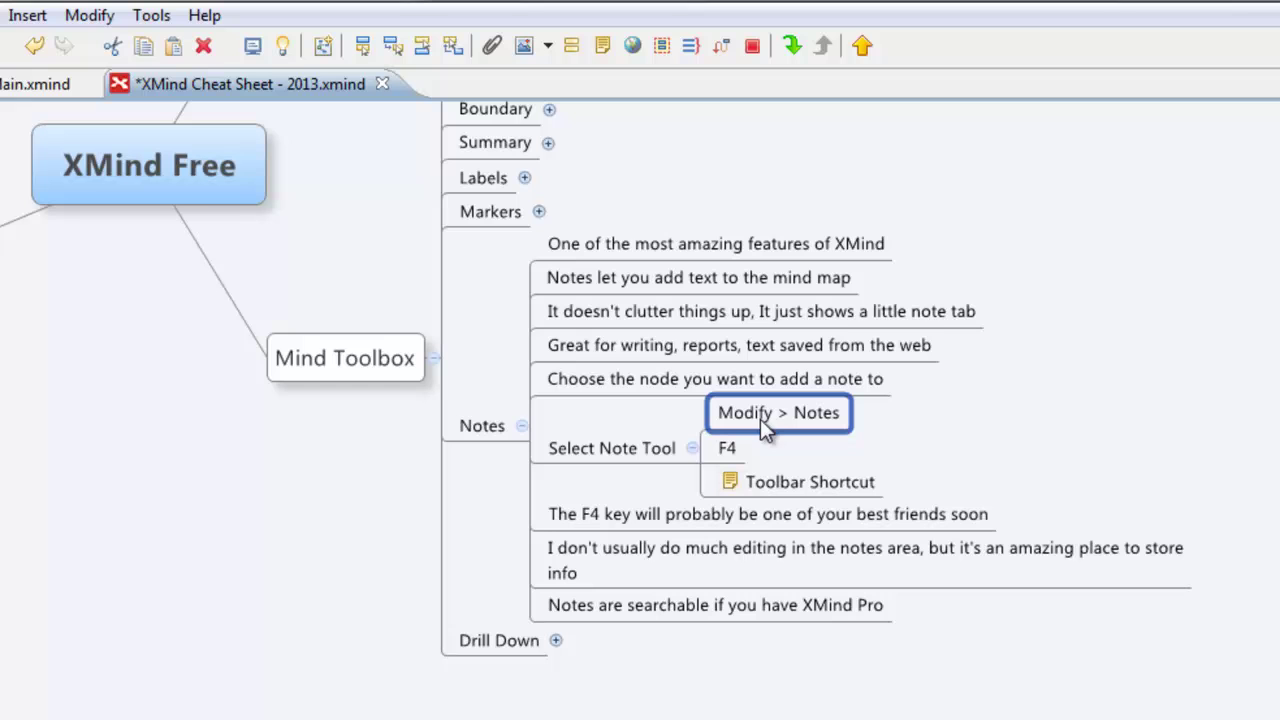
Add a note reading 'Hi, how are you?' to the F4 key topic
click(82, 17)
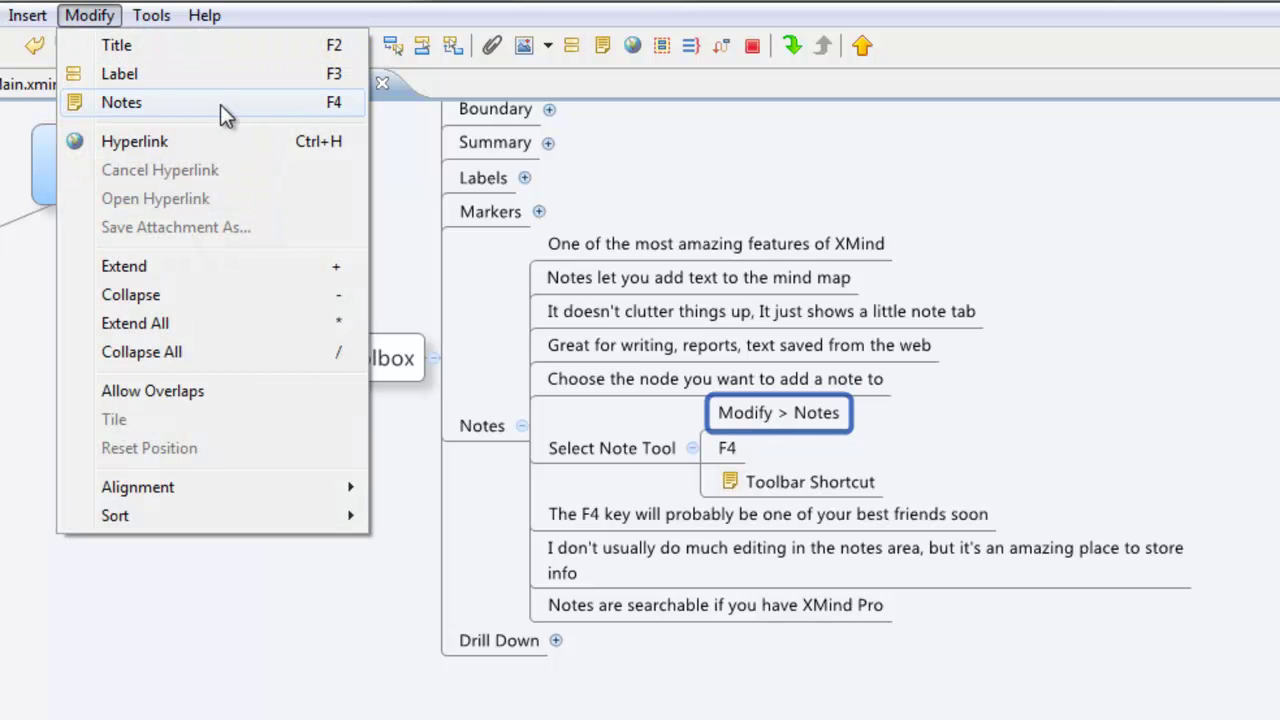
click(829, 488)
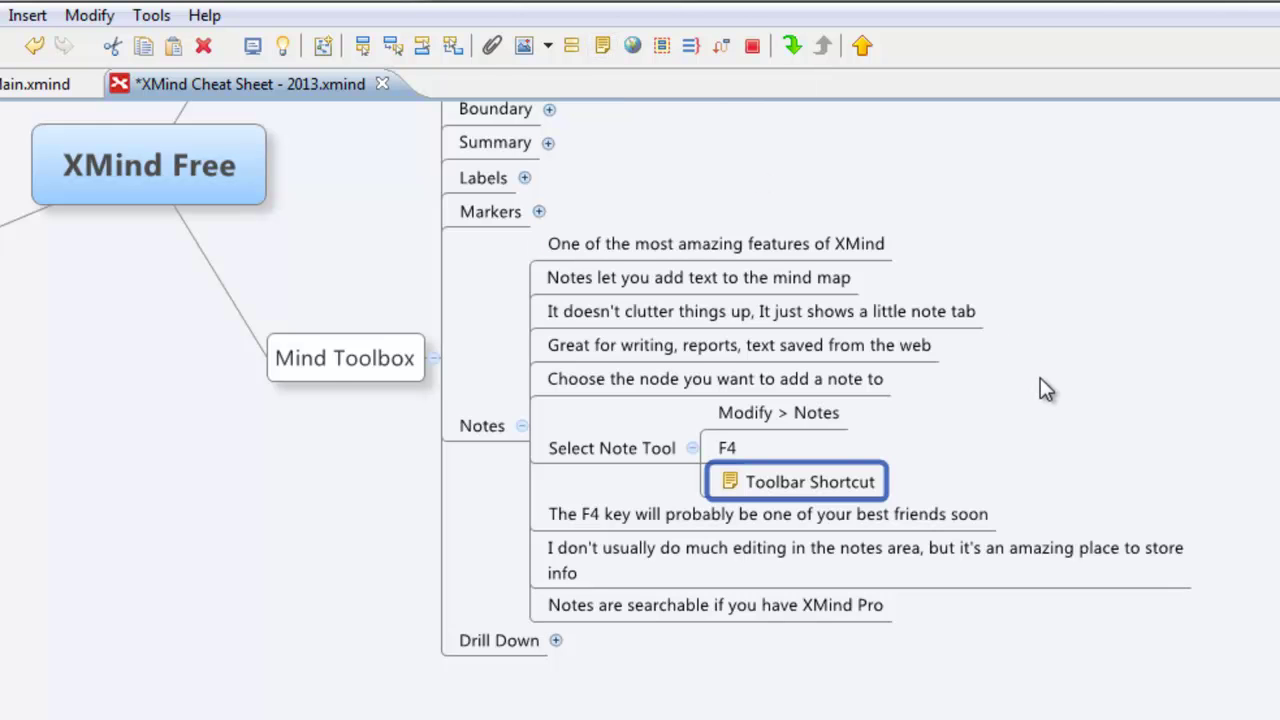
click(832, 502)
click(827, 519)
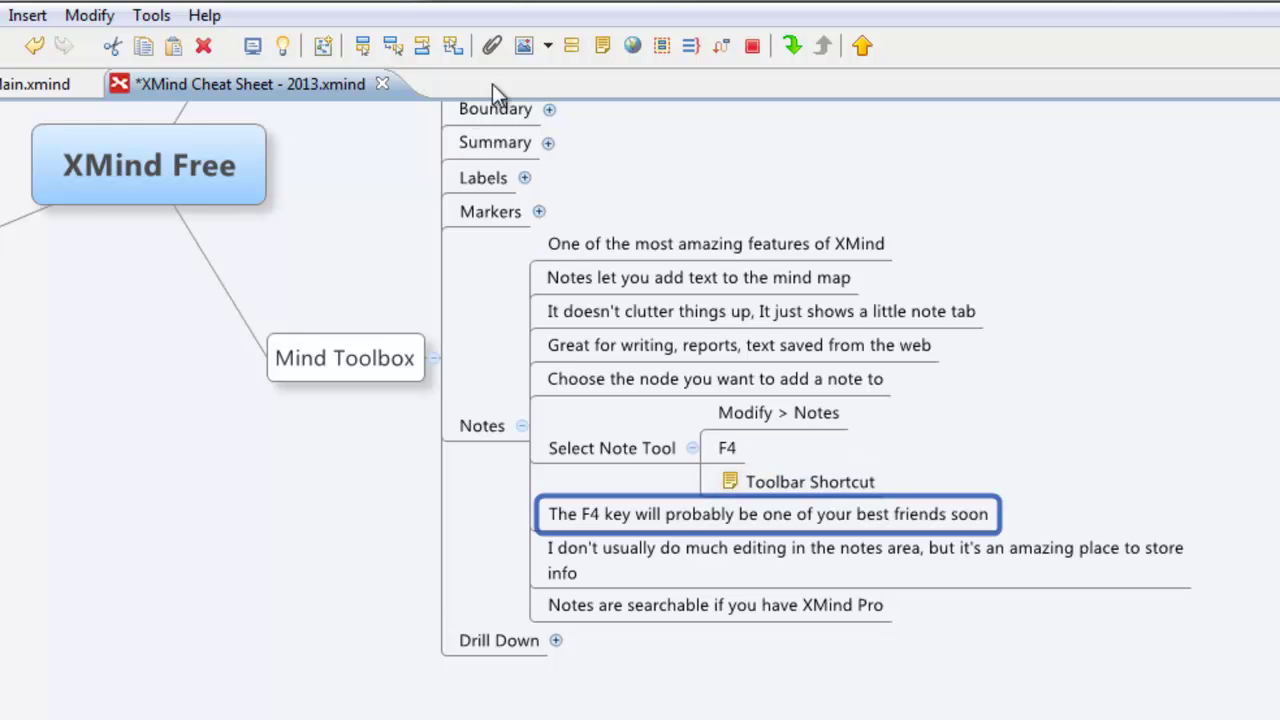
click(600, 47)
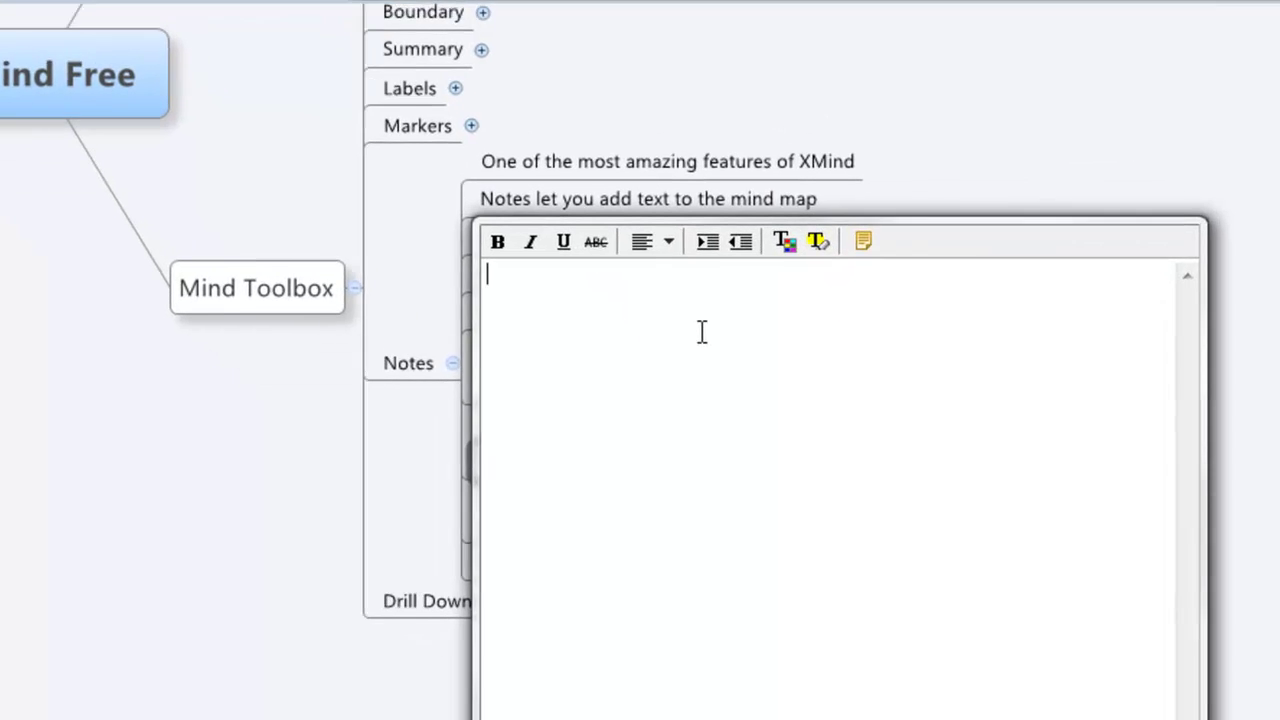
text(Hi, how a)
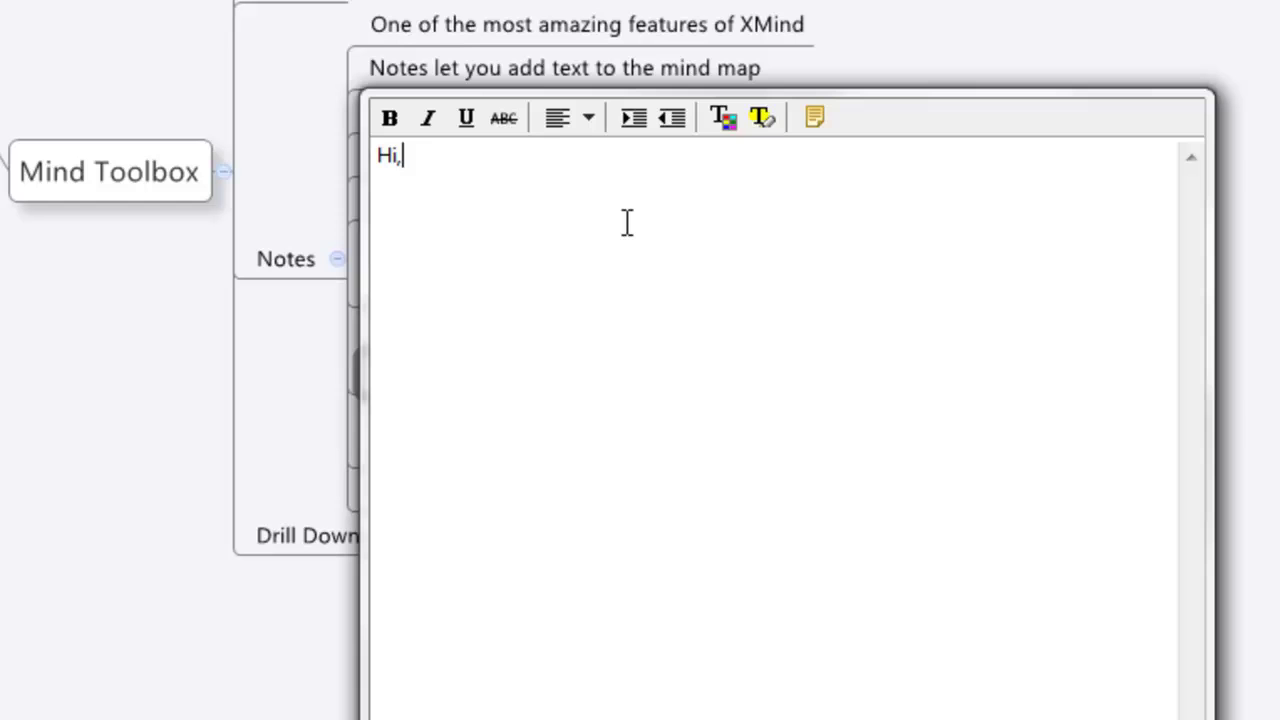
text(re you?)
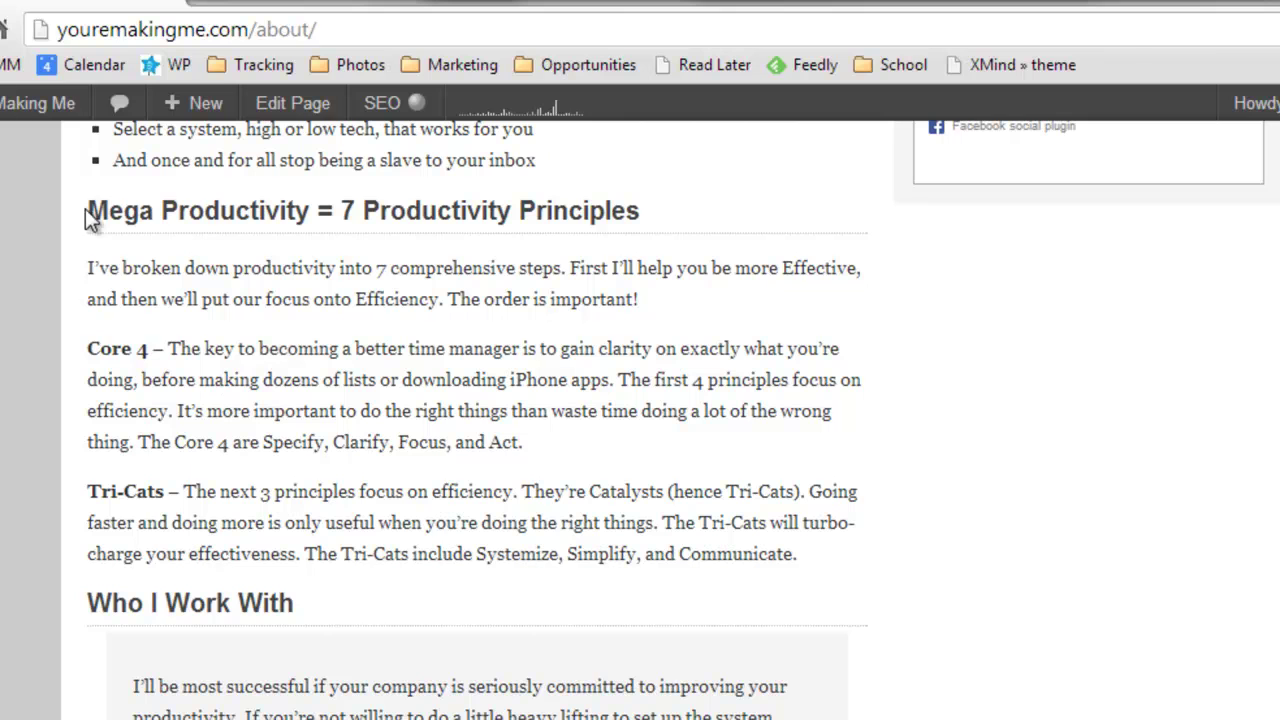
Select the web text from the Mega Productivity heading through the Tri-Cats paragraph
drag(88, 212, 832, 560)
key(ctrl+c)
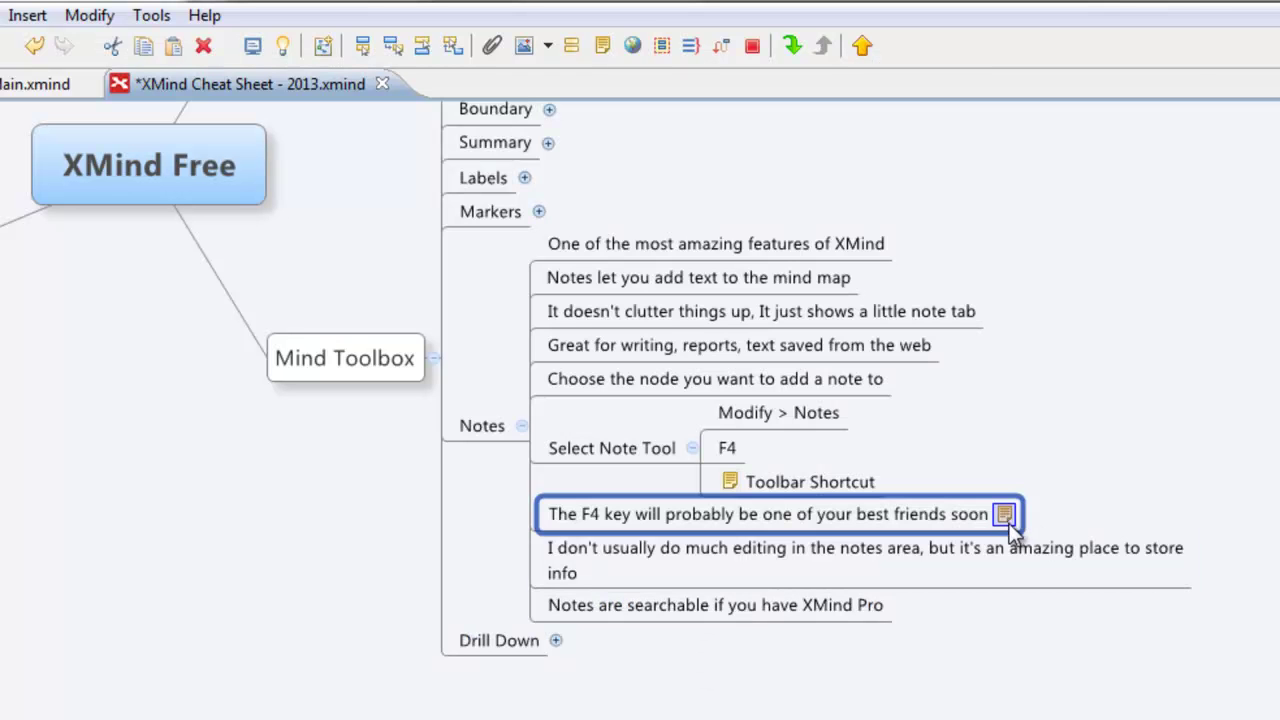
Paste the copied Mega Productivity, Core 4 and Tri-Cats text into the F4 topic's note, then close it
mouse_move(1008, 520)
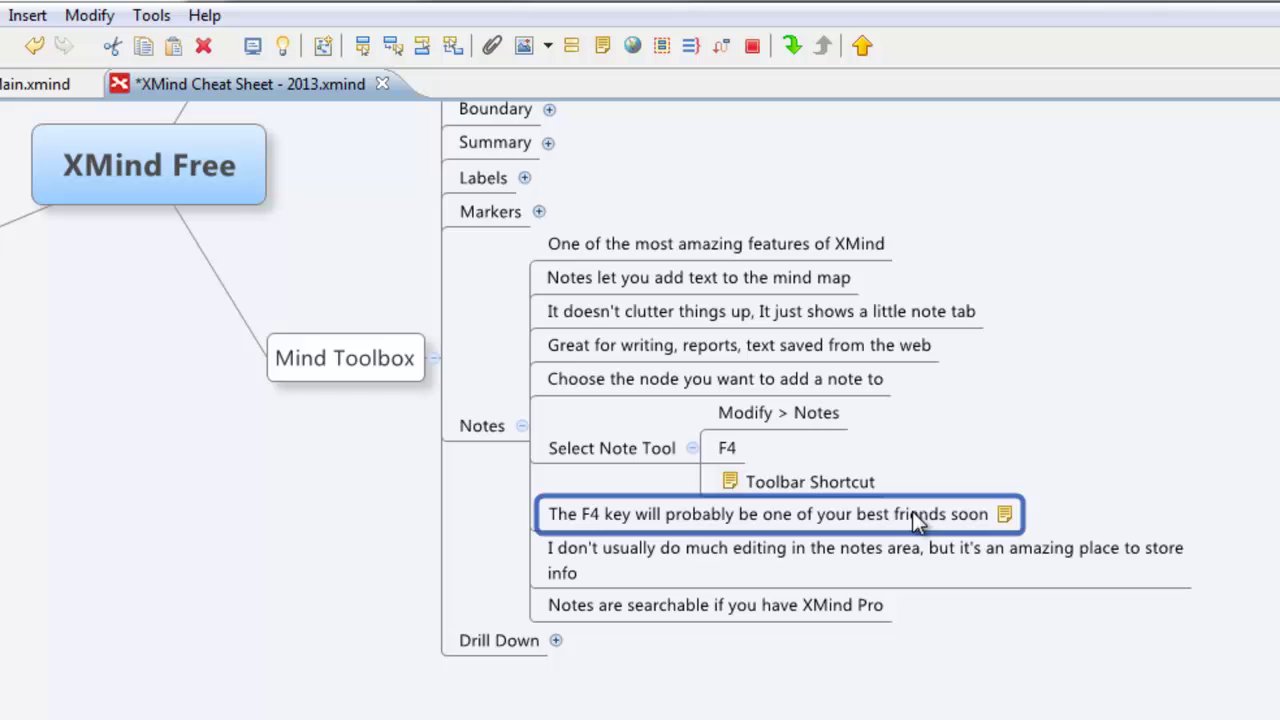
click(1006, 514)
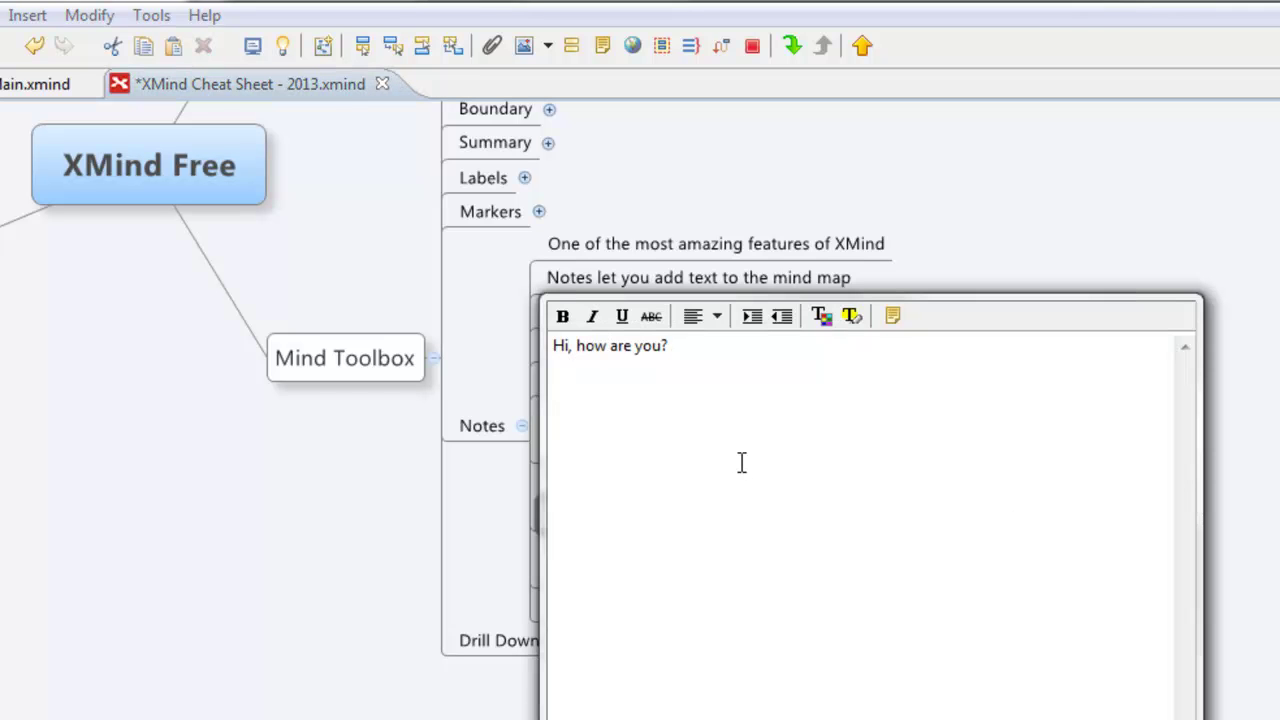
key(ctrl+v)
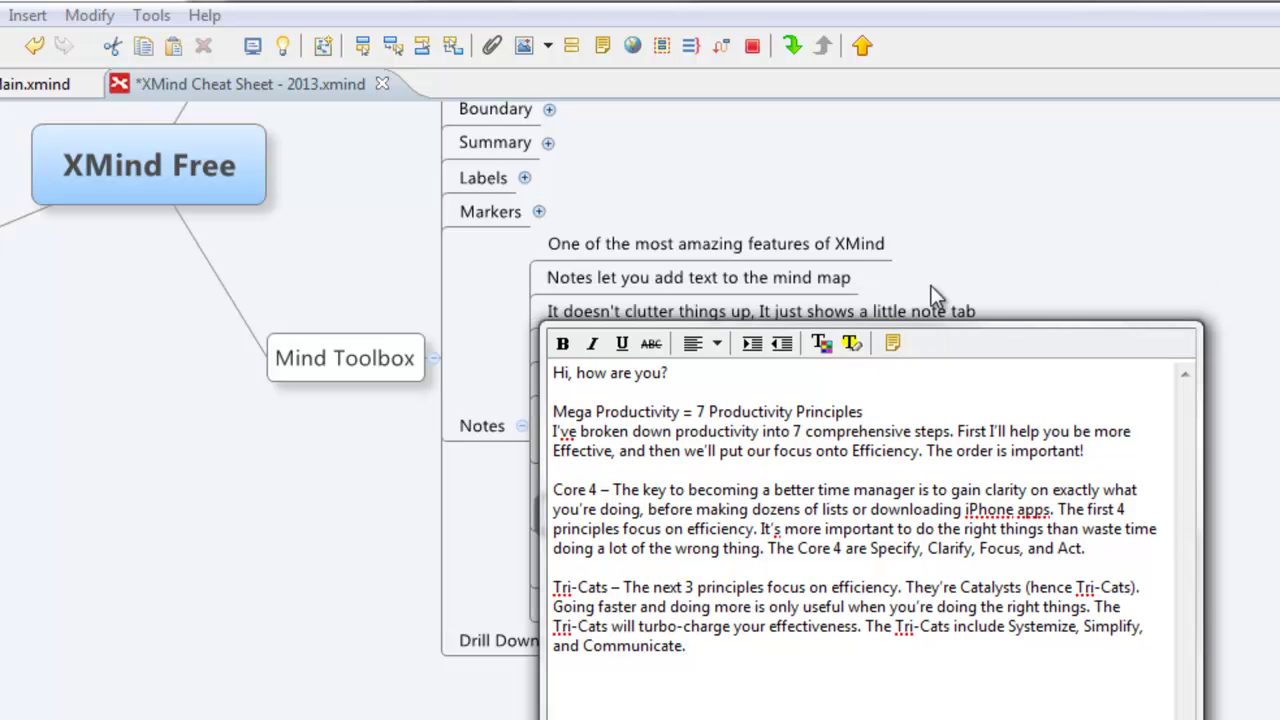
click(985, 240)
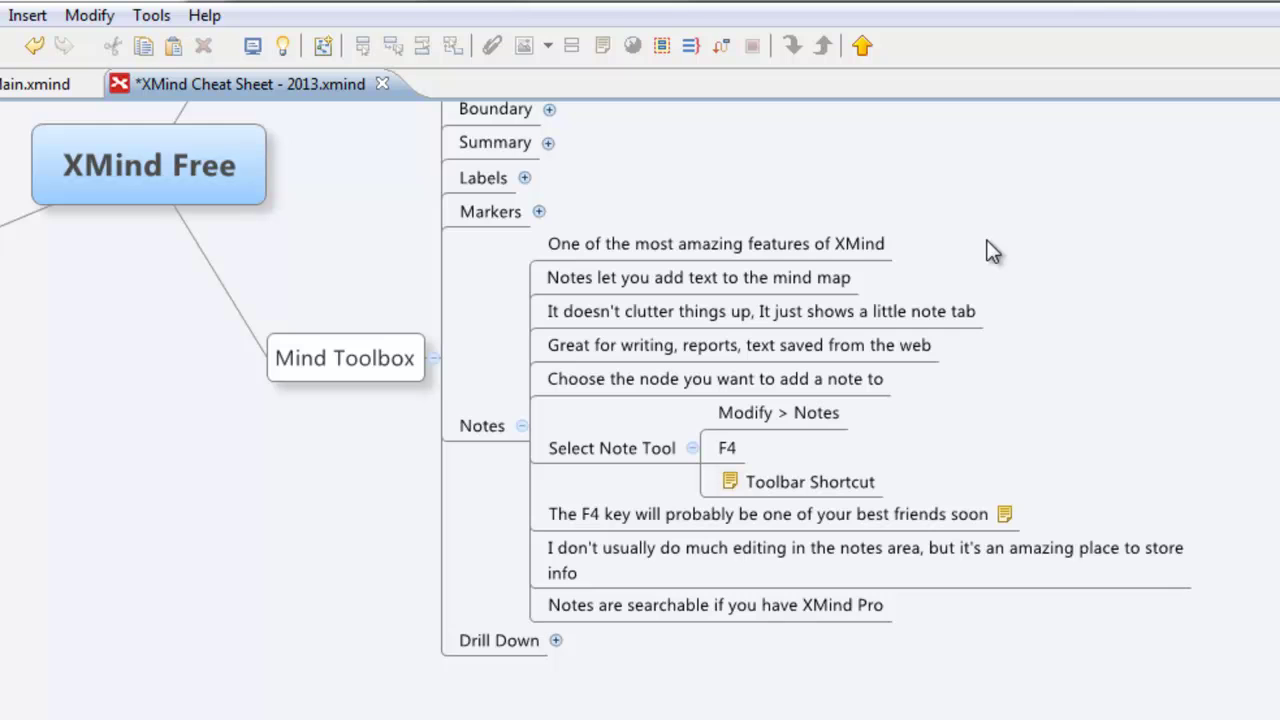
click(1010, 555)
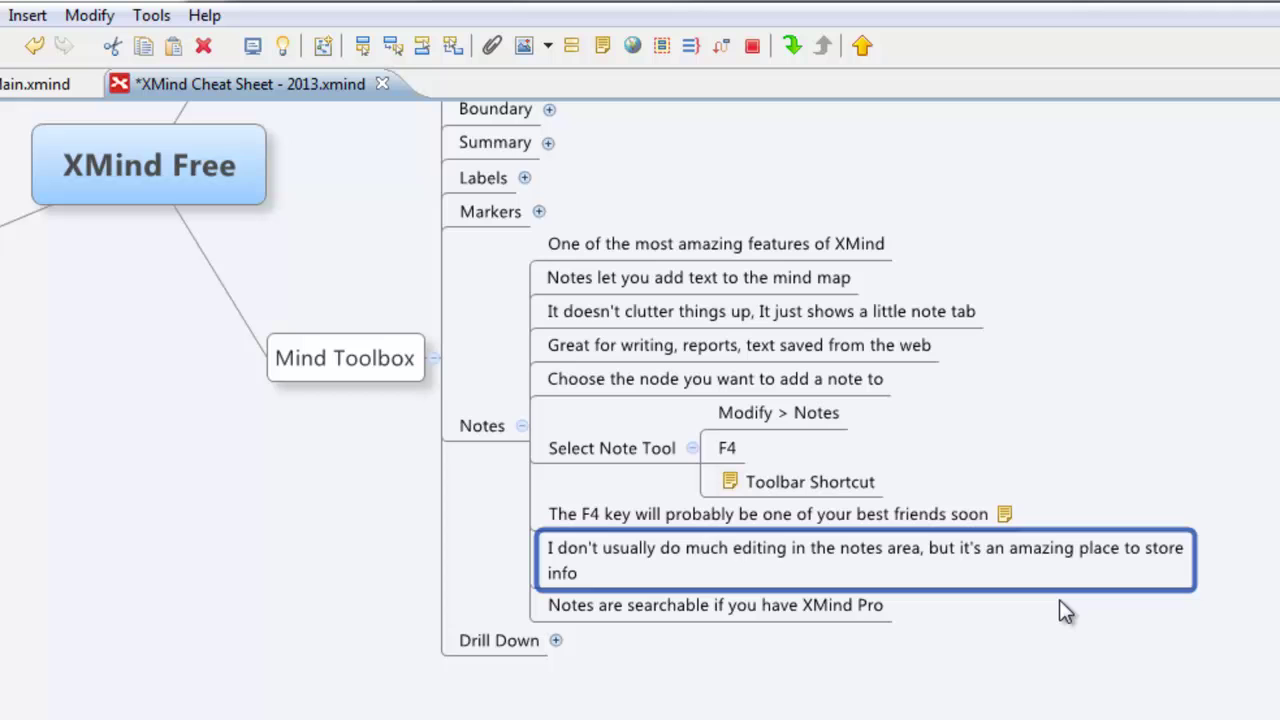
click(764, 618)
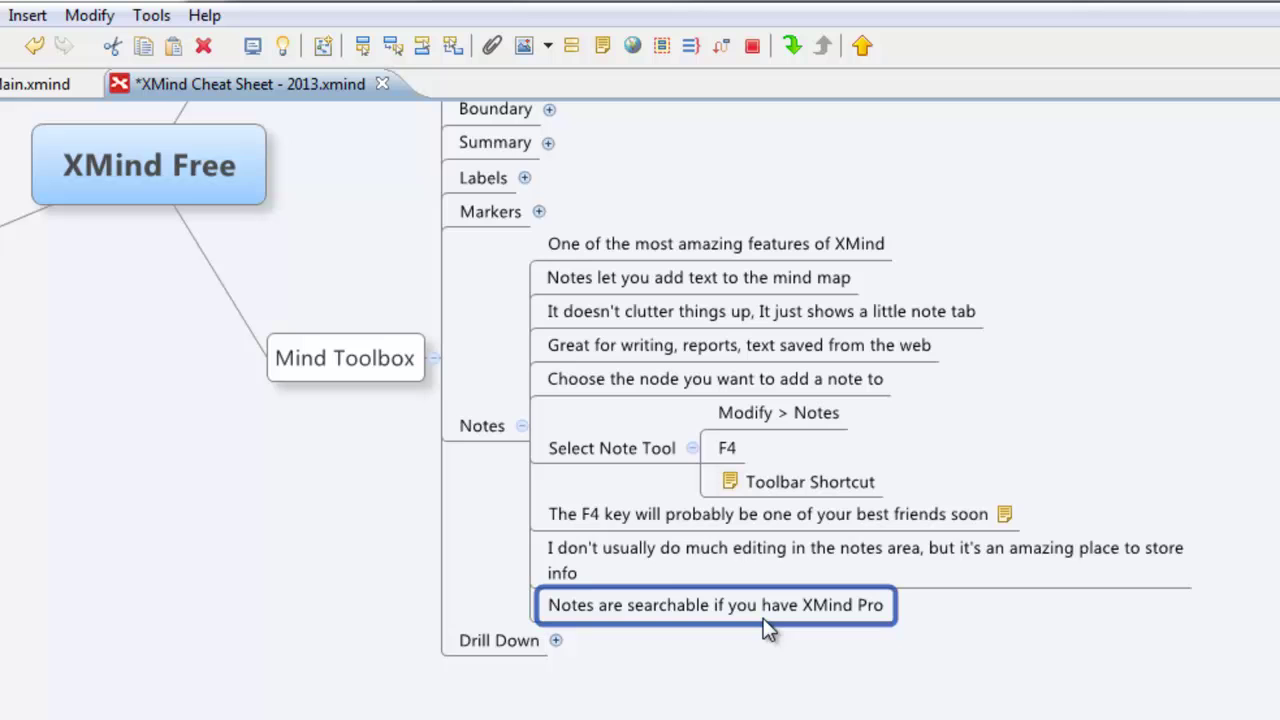
click(469, 425)
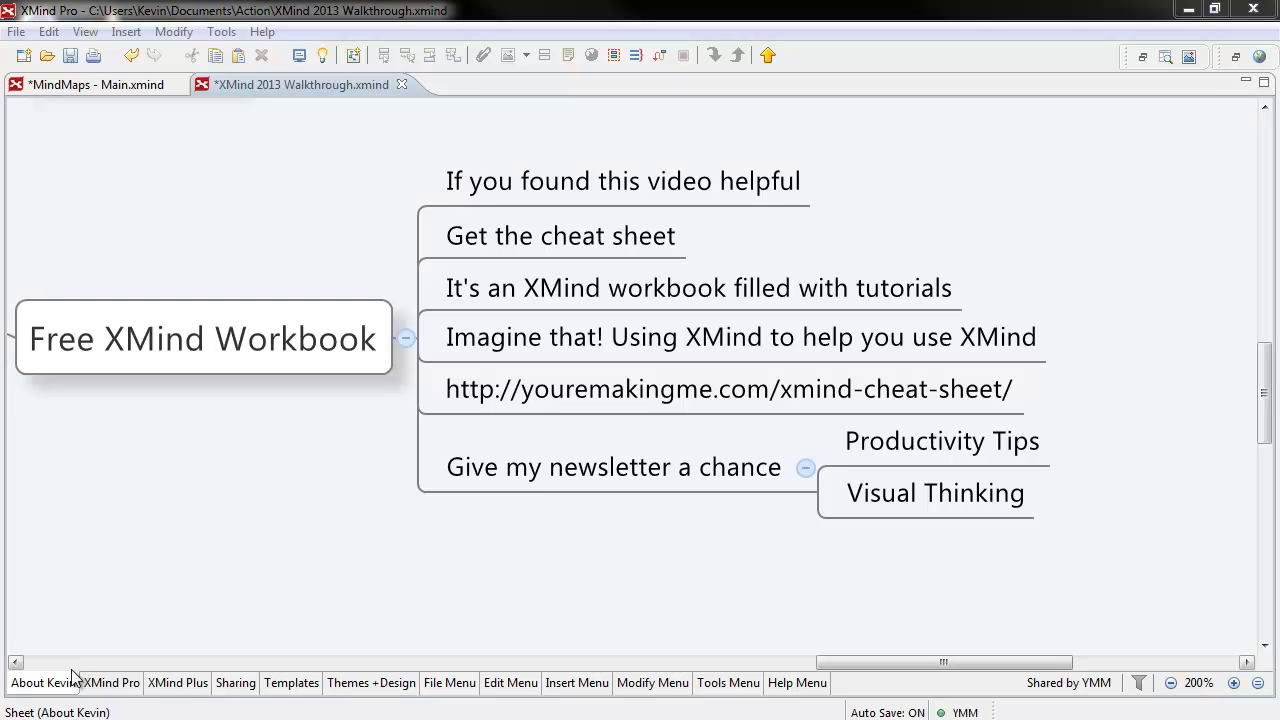
click(175, 683)
click(452, 683)
click(532, 686)
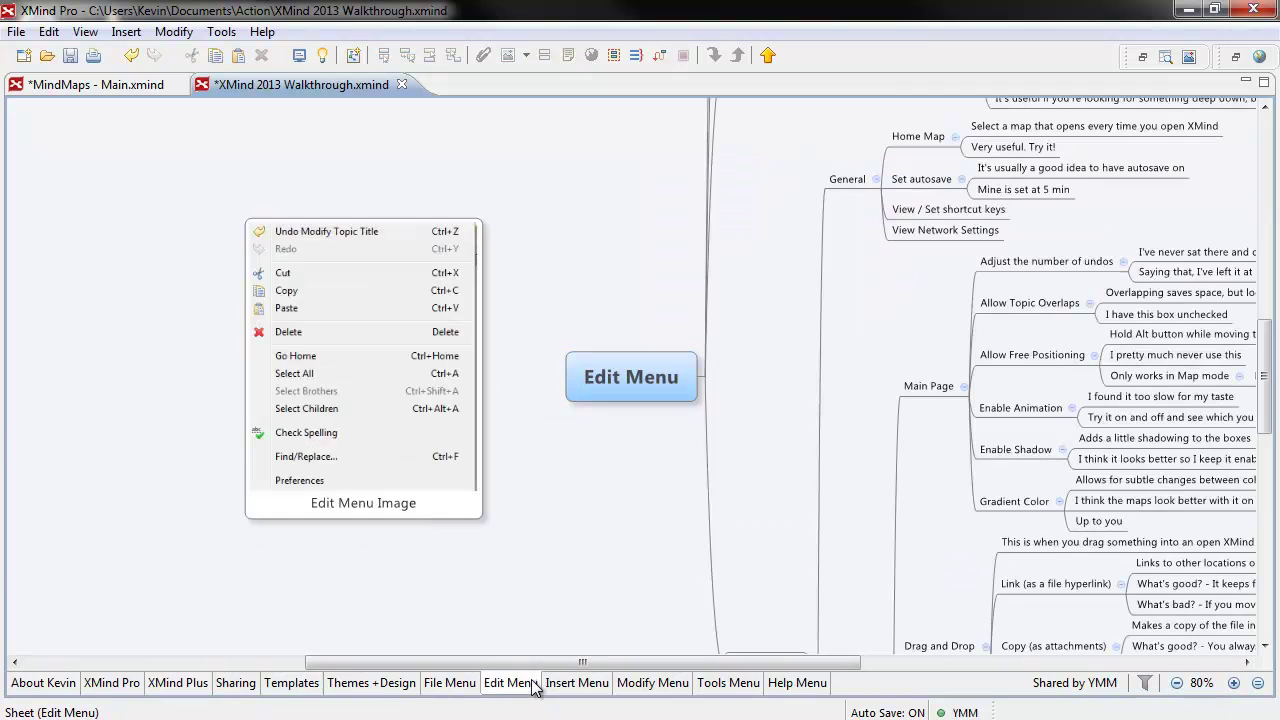
click(70, 689)
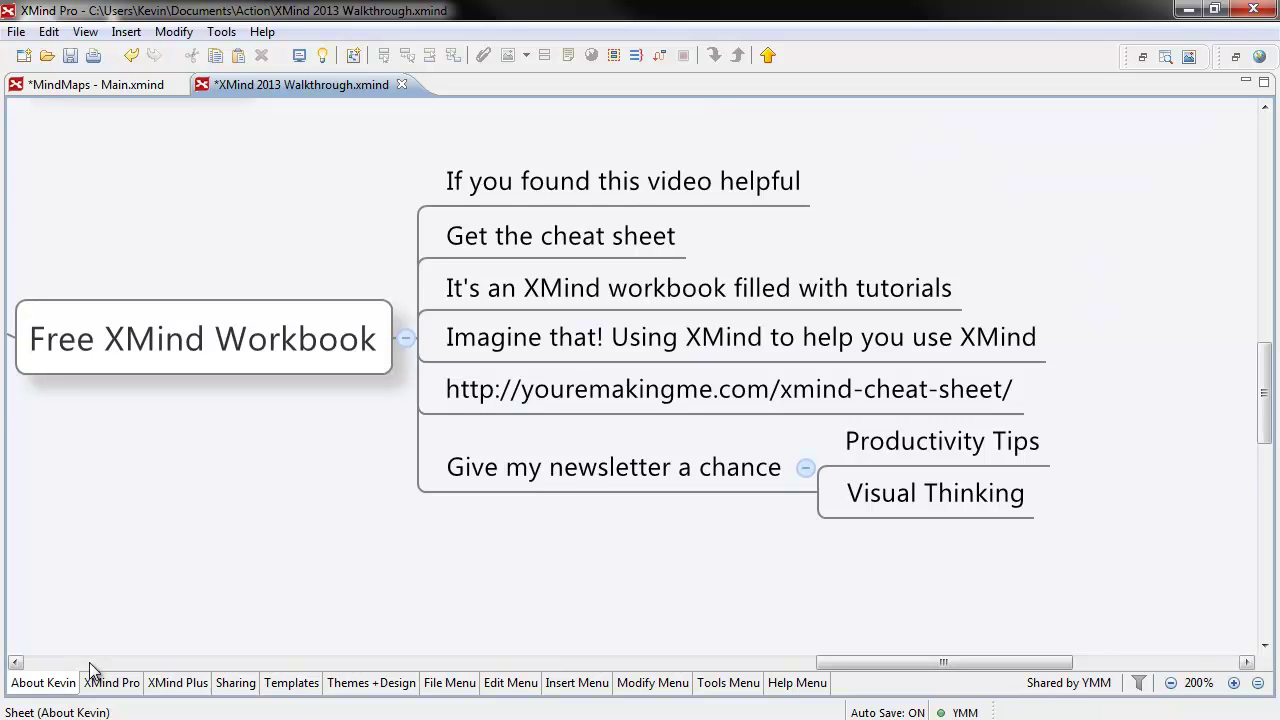
click(565, 410)
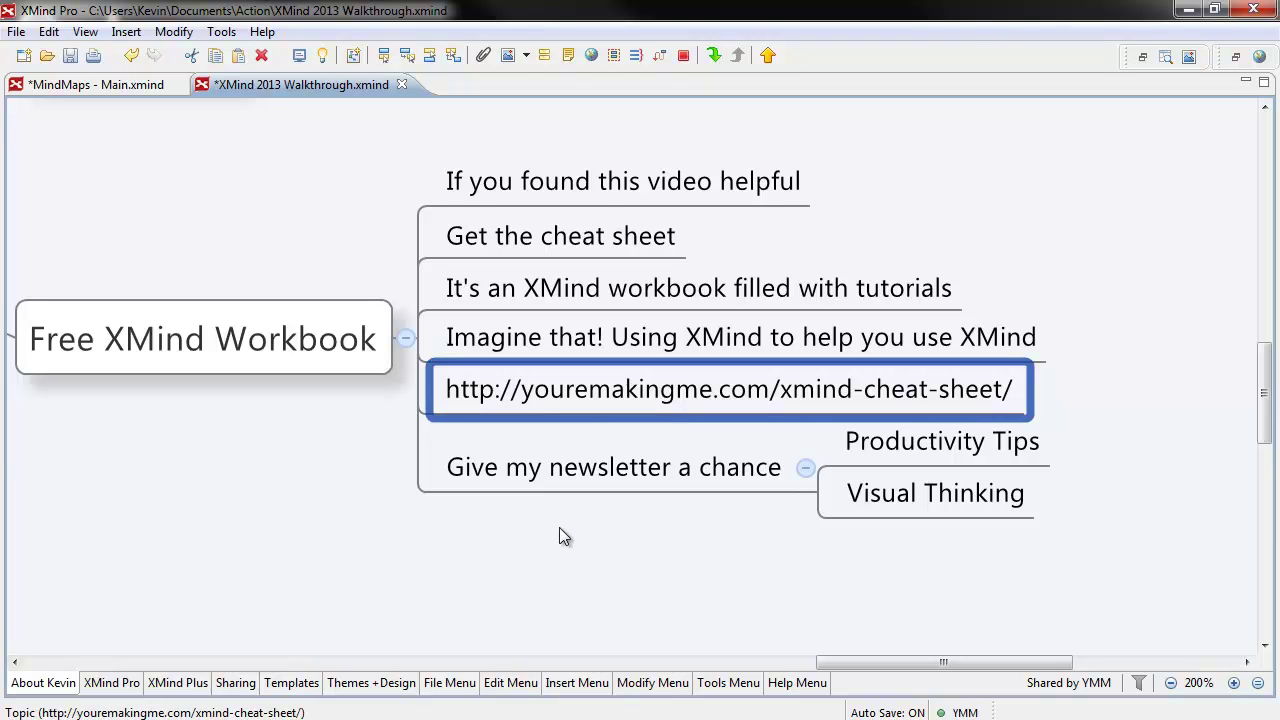
click(590, 486)
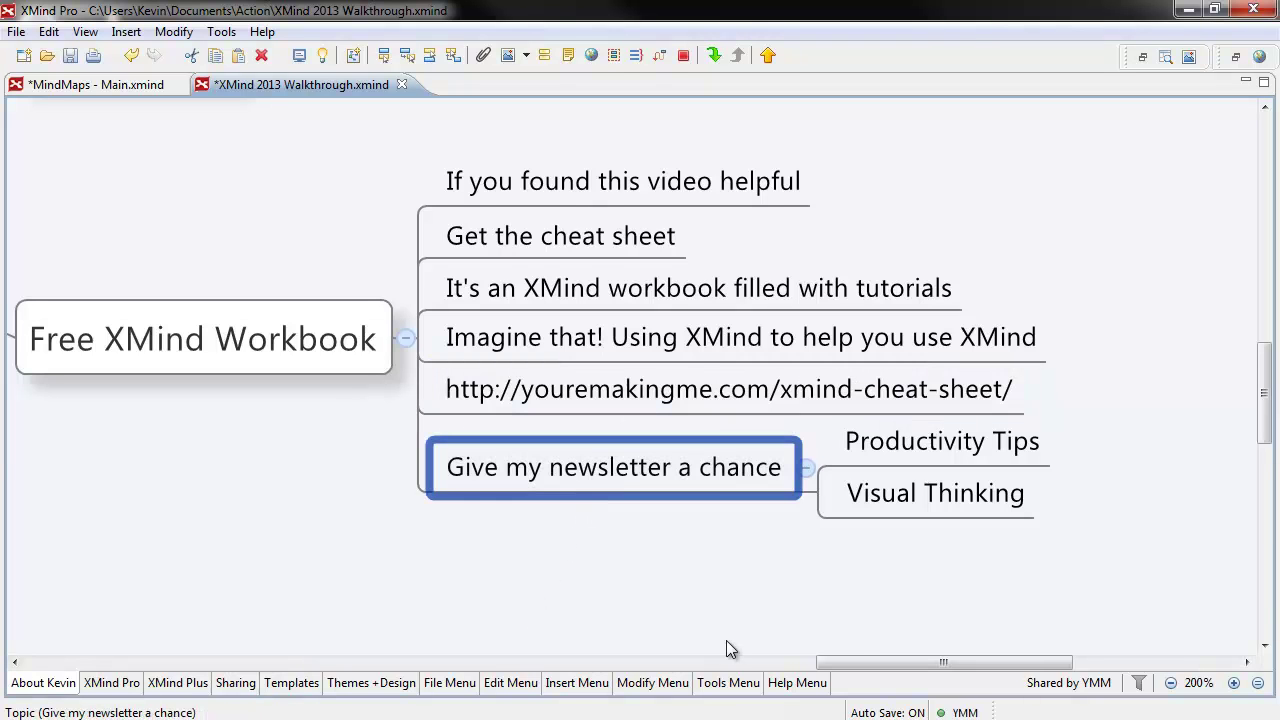